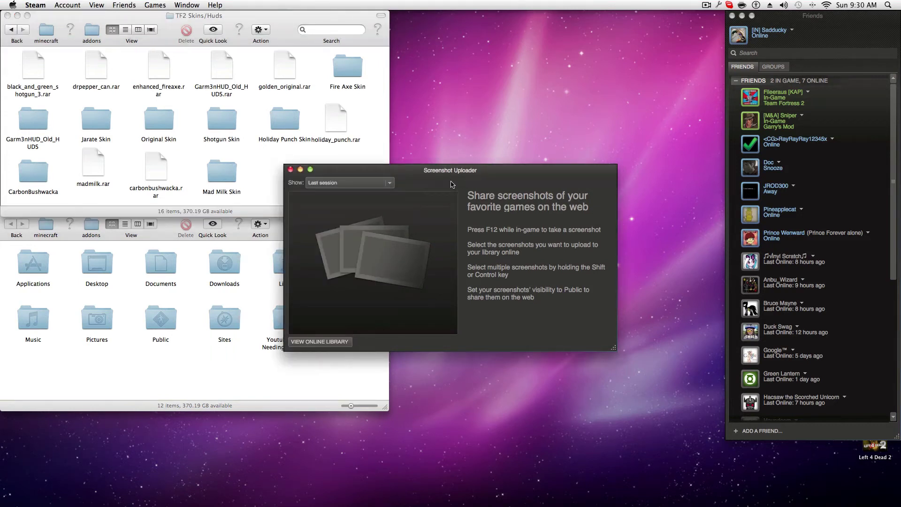
Move the Screenshot Uploader aside and close the home/Library and TF2 Skins/Huds Finder windows
drag(451, 178, 630, 83)
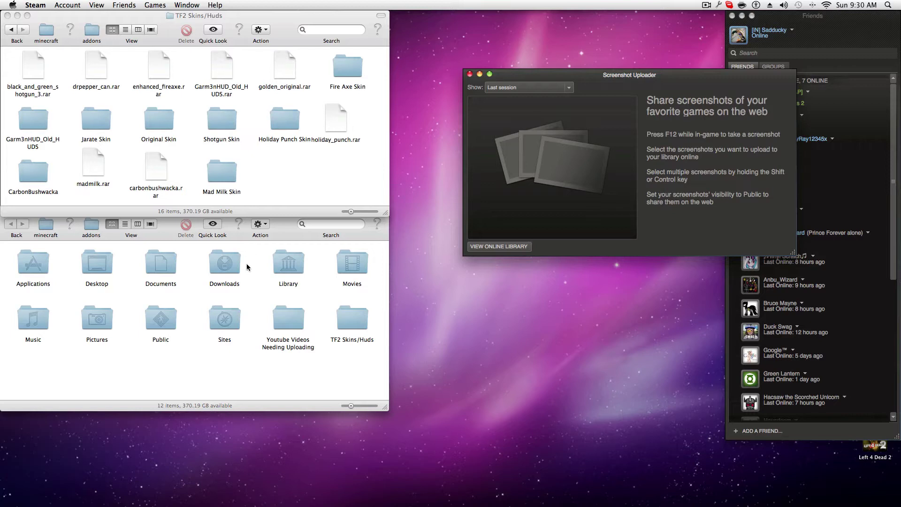
click(242, 369)
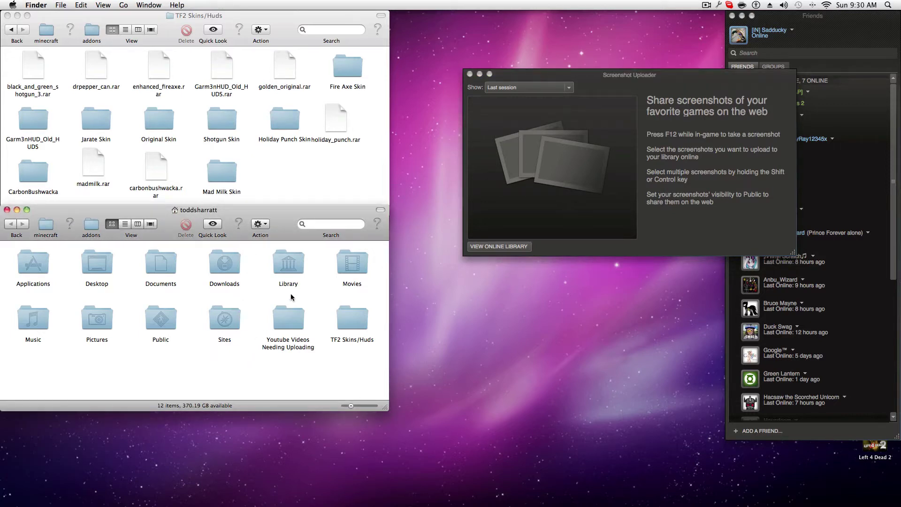
double_click(279, 269)
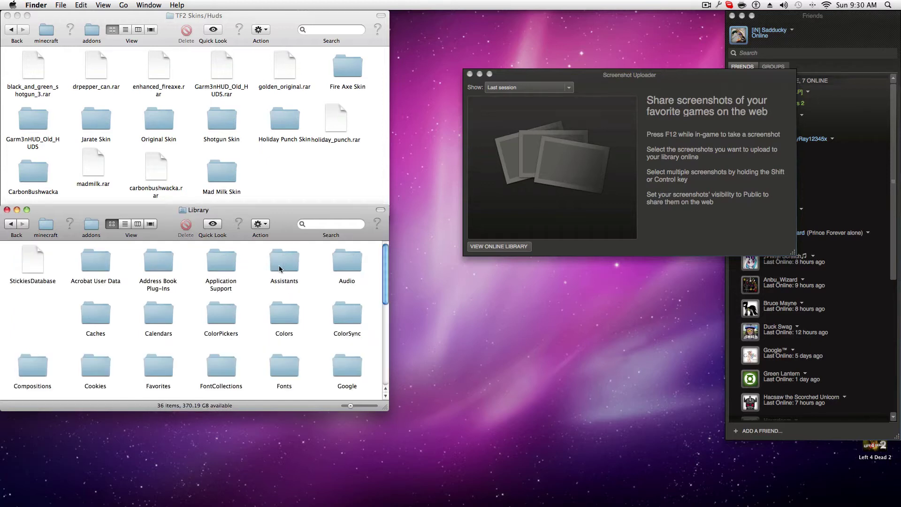
click(7, 210)
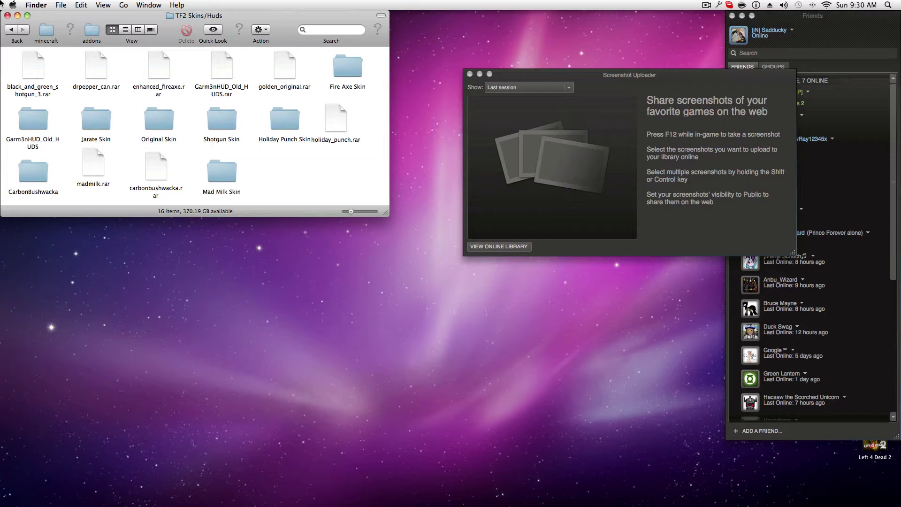
click(7, 16)
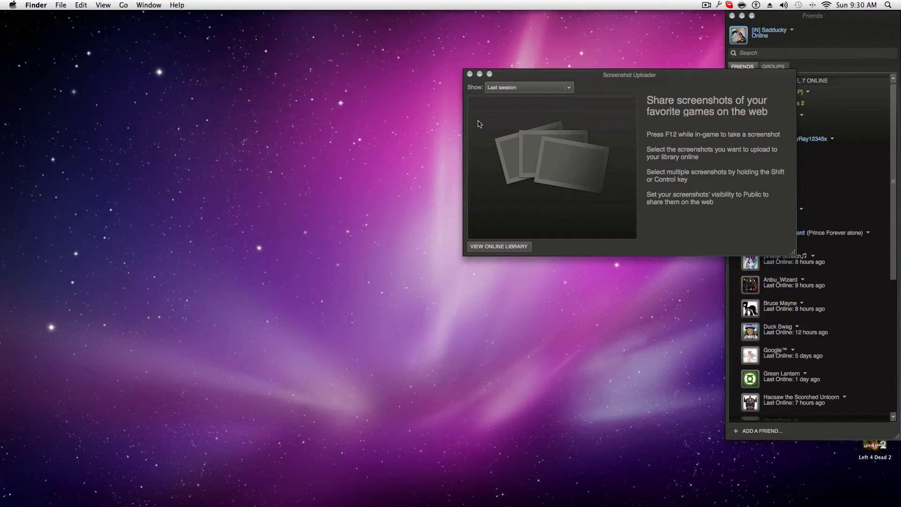
Open a Finder window on the home folder and open the TF2 Skins/Huds folder
mouse_move(263, 497)
click(300, 493)
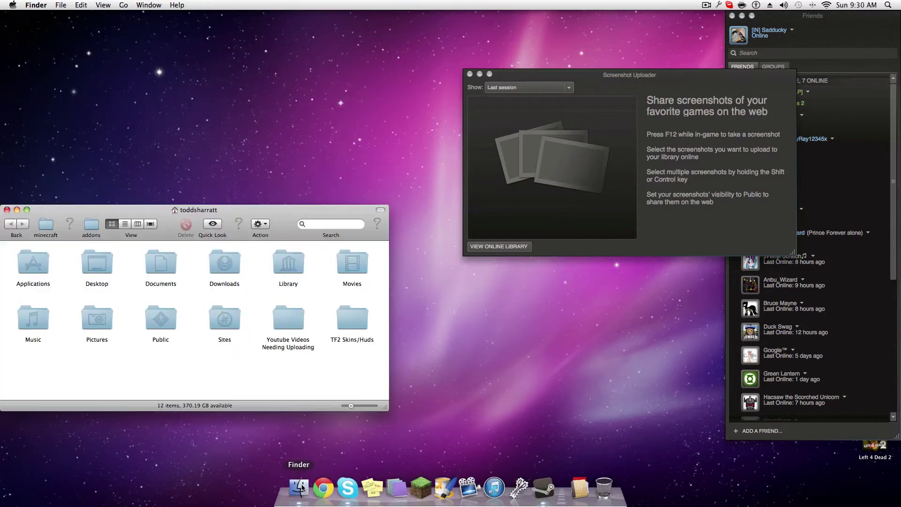
click(352, 313)
double_click(353, 312)
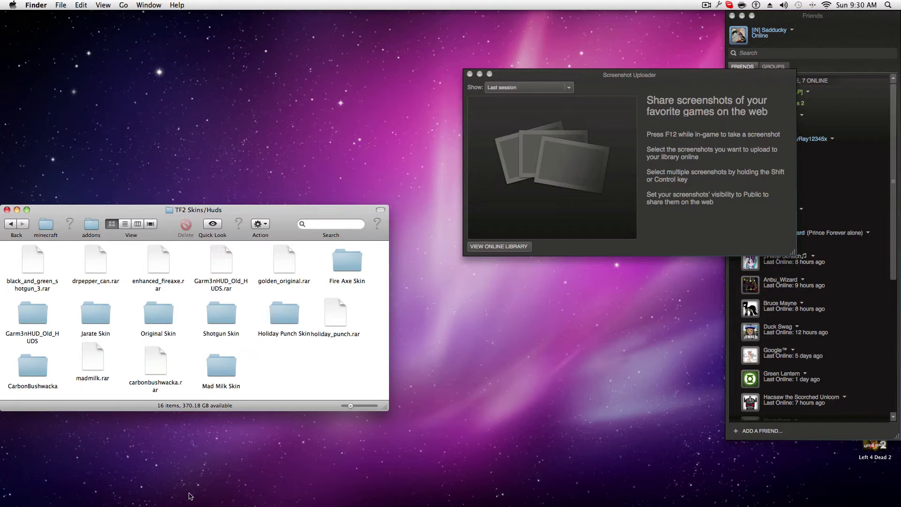
mouse_move(205, 502)
click(305, 491)
Open a new Finder window and browse Library > Application Support > Steam > SteamApps > common > Team Fortress 2 > tf > custom
right_click(298, 492)
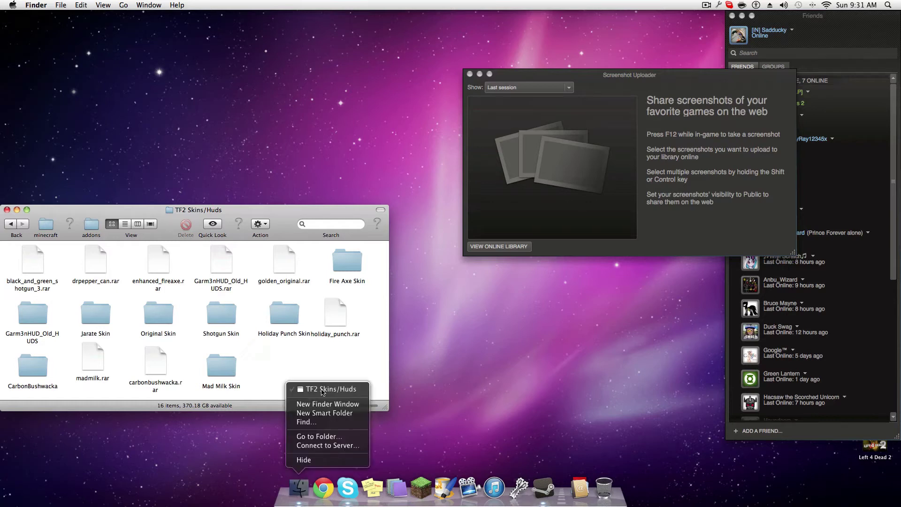
click(325, 403)
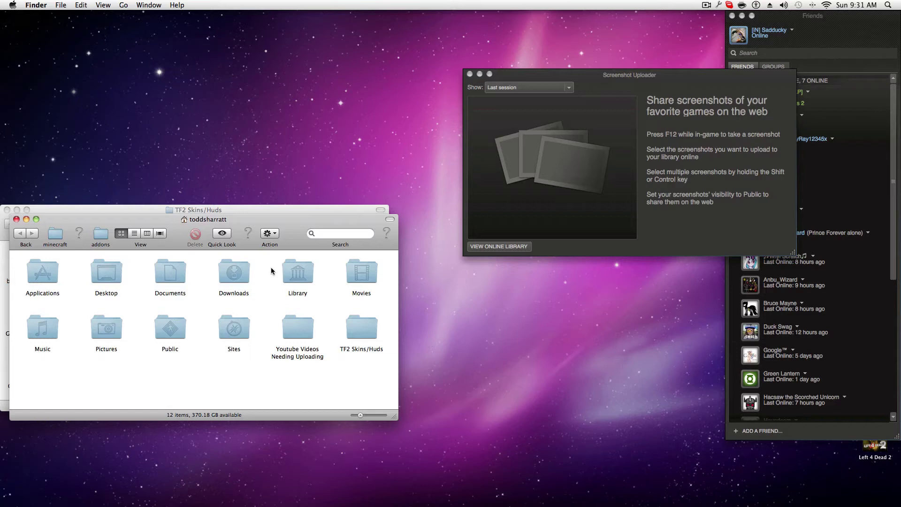
double_click(298, 268)
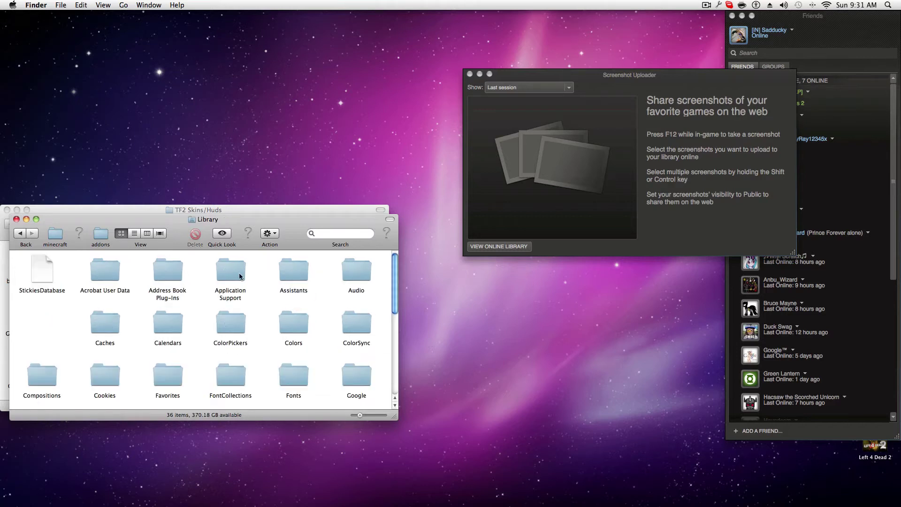
double_click(231, 275)
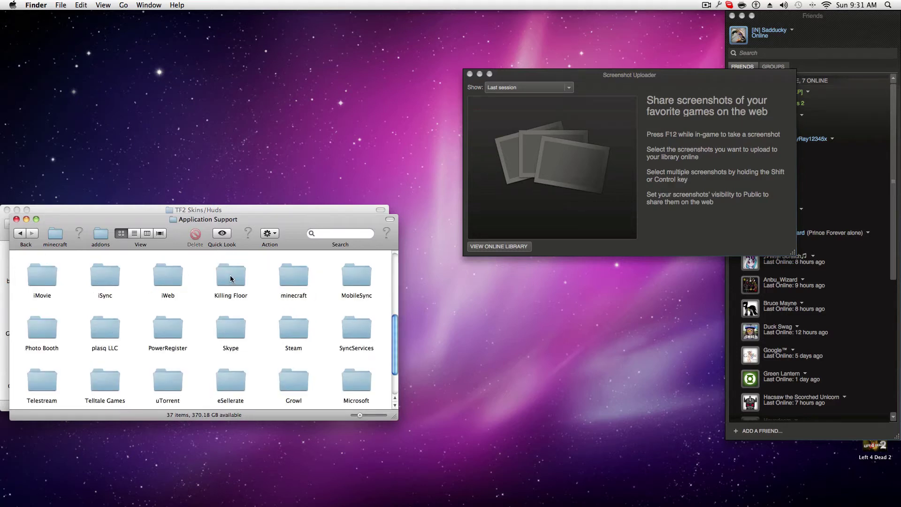
double_click(288, 329)
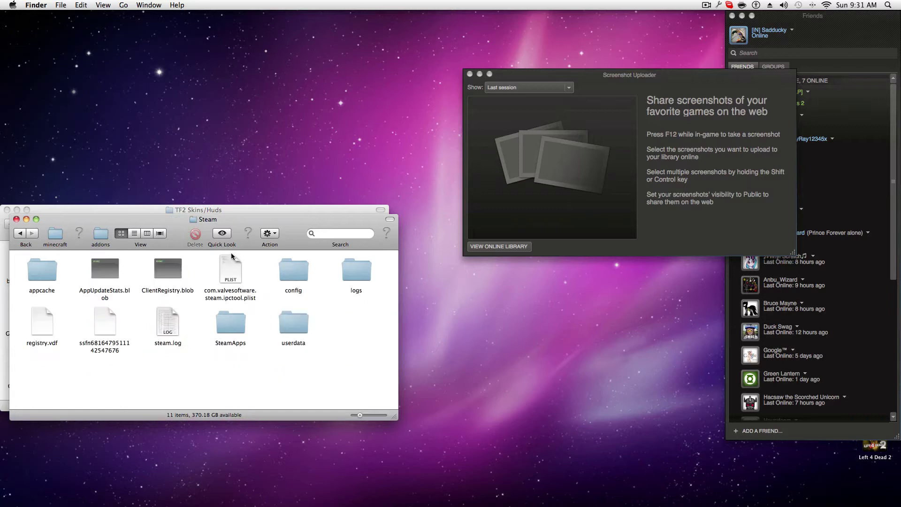
double_click(232, 330)
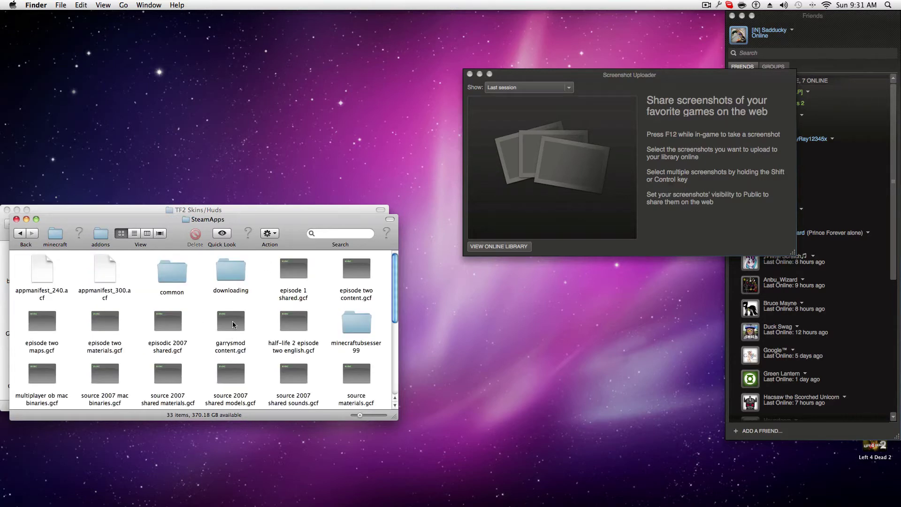
click(231, 272)
click(170, 278)
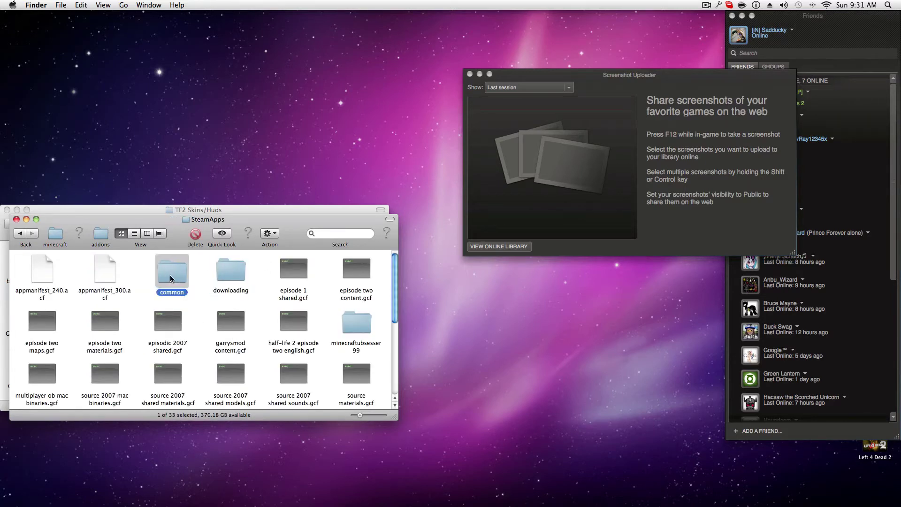
double_click(170, 278)
double_click(295, 272)
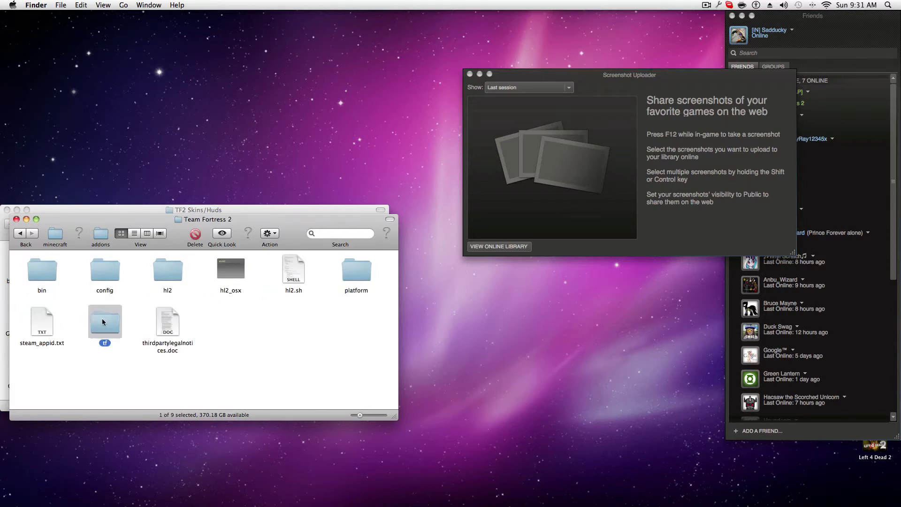
double_click(103, 320)
double_click(231, 273)
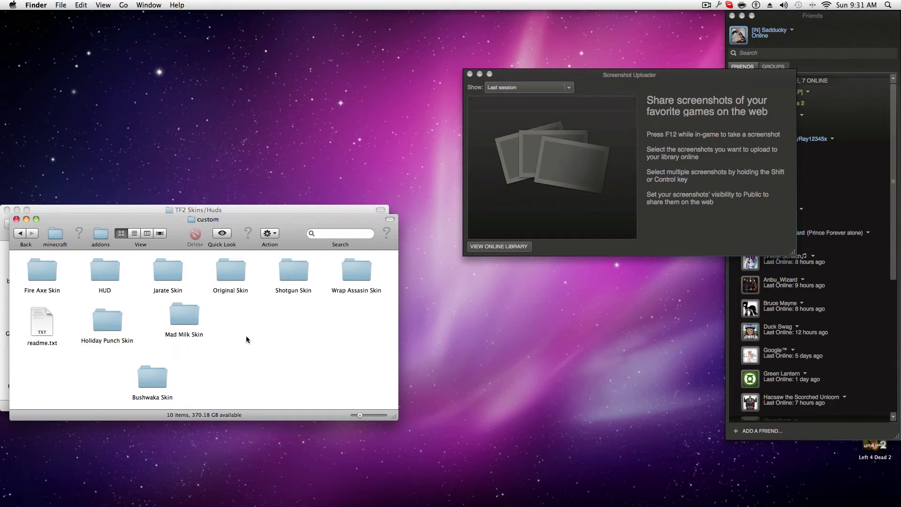
Move the old Original Skin folder in tf/custom to the Trash
right_click(257, 343)
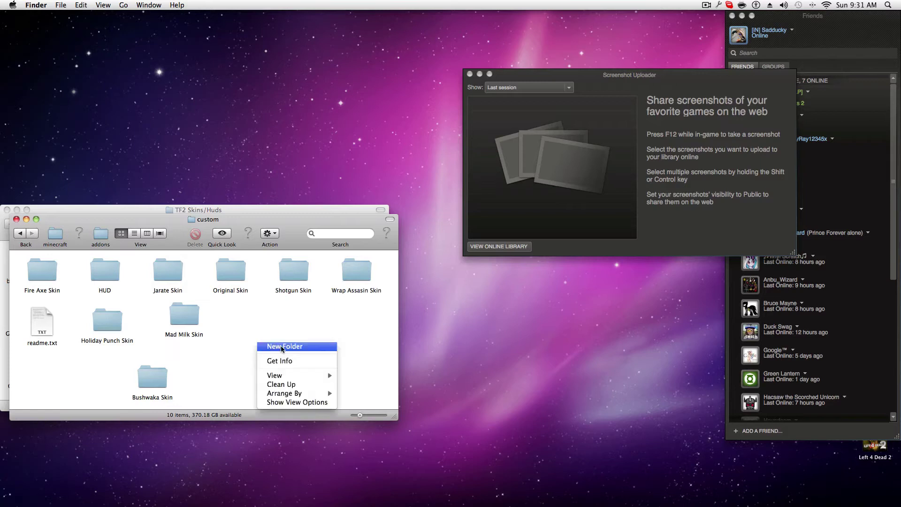
click(210, 340)
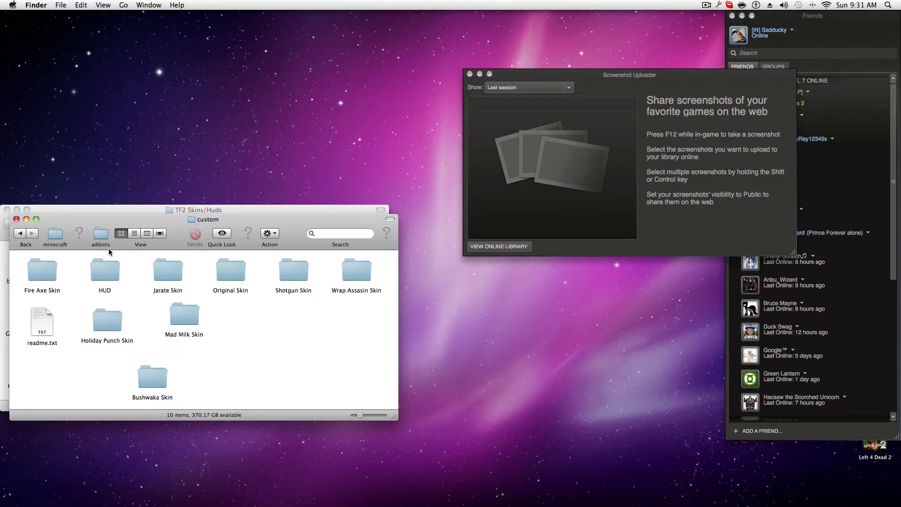
right_click(237, 265)
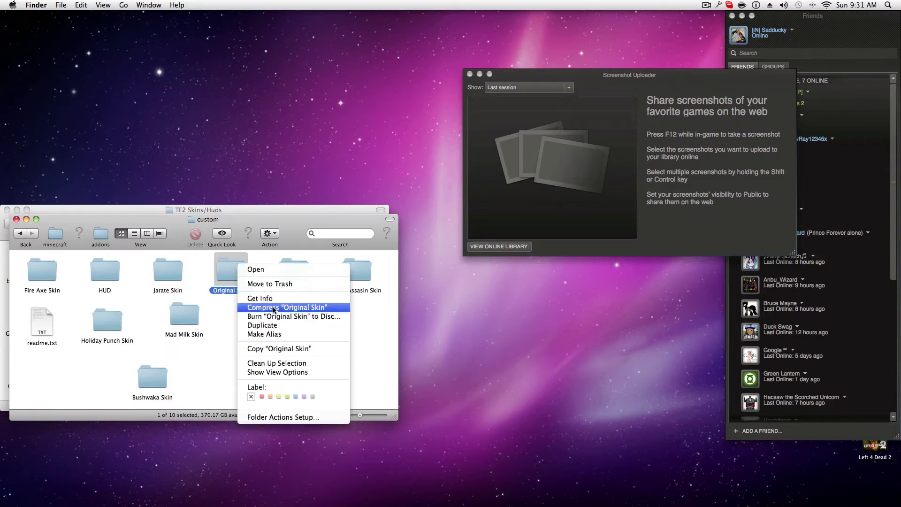
click(291, 284)
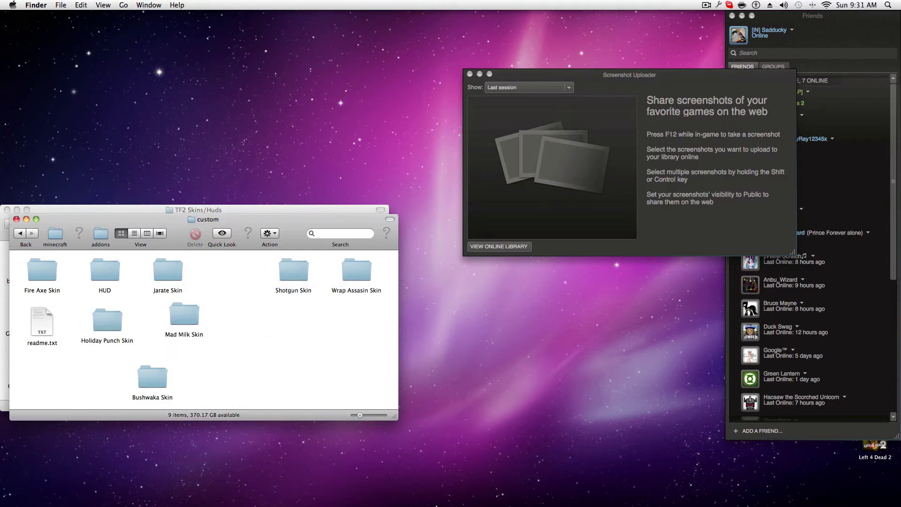
Create a new folder in tf/custom named 'Original Skin'
right_click(289, 370)
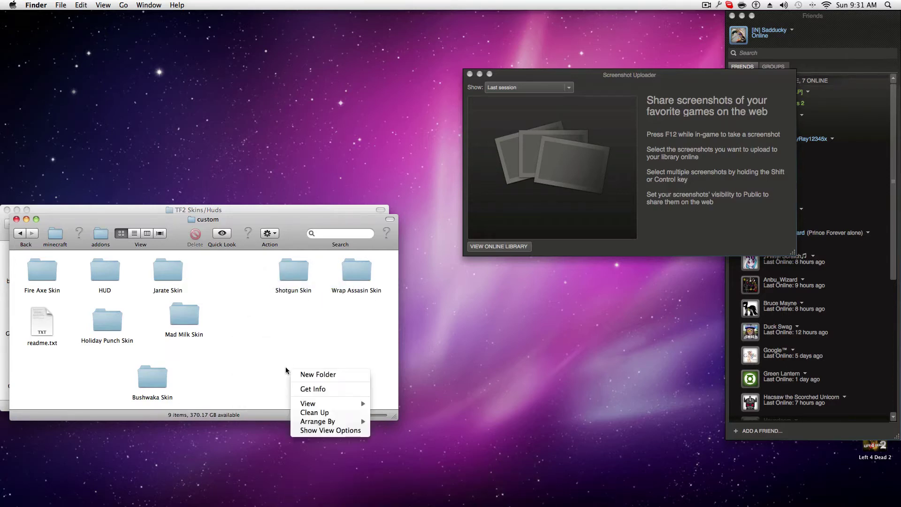
click(311, 374)
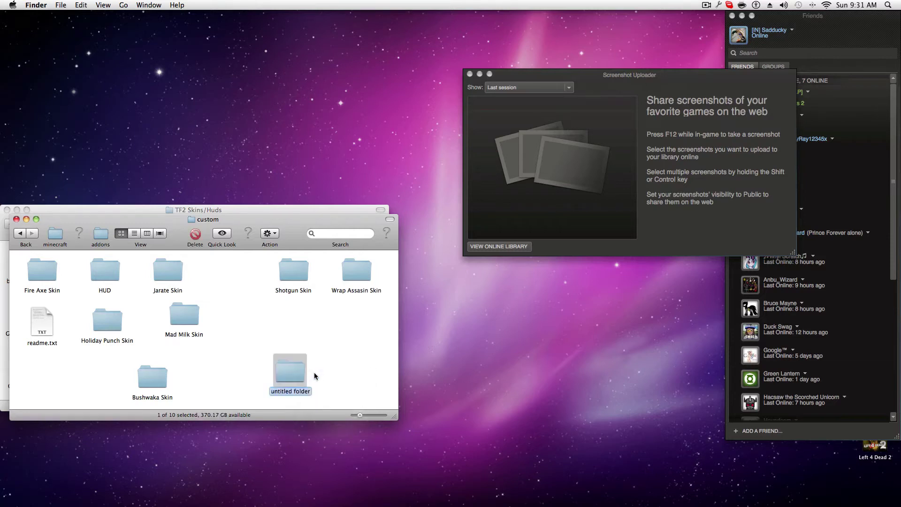
text(Orign)
key(BackSpace)
text(inal Sli)
key(BackSpace)
key(BackSpace)
text(kin)
key(Return)
Open the new Original Skin folder, and the downloaded Original Skin folder from TF2 Skins/Huds
drag(247, 287, 244, 283)
double_click(241, 281)
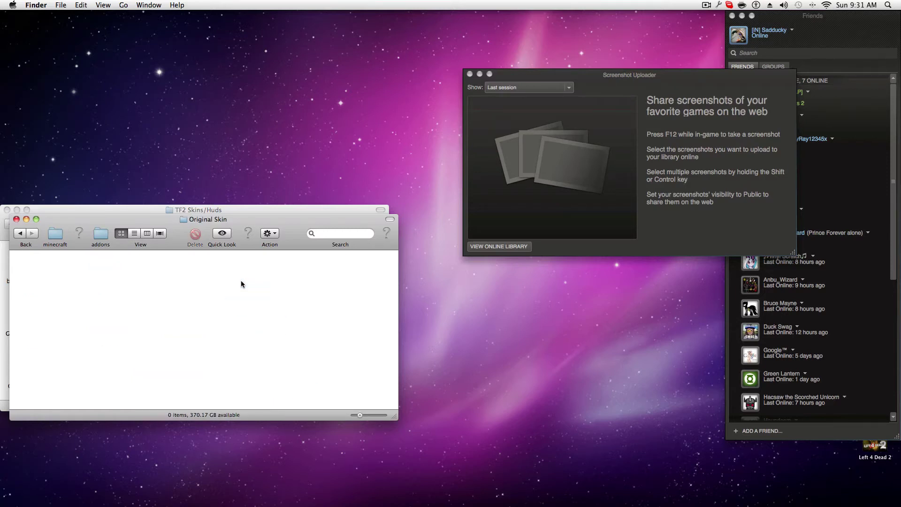
drag(224, 219, 406, 370)
click(229, 217)
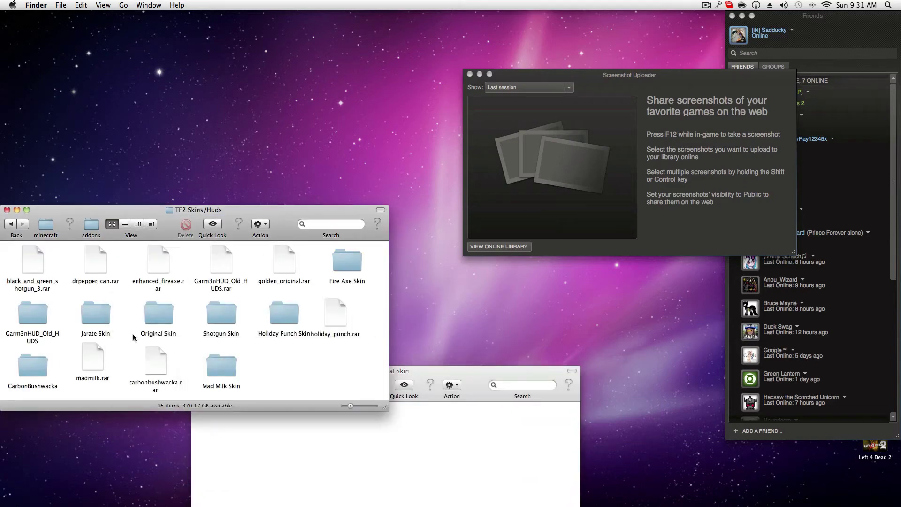
double_click(155, 309)
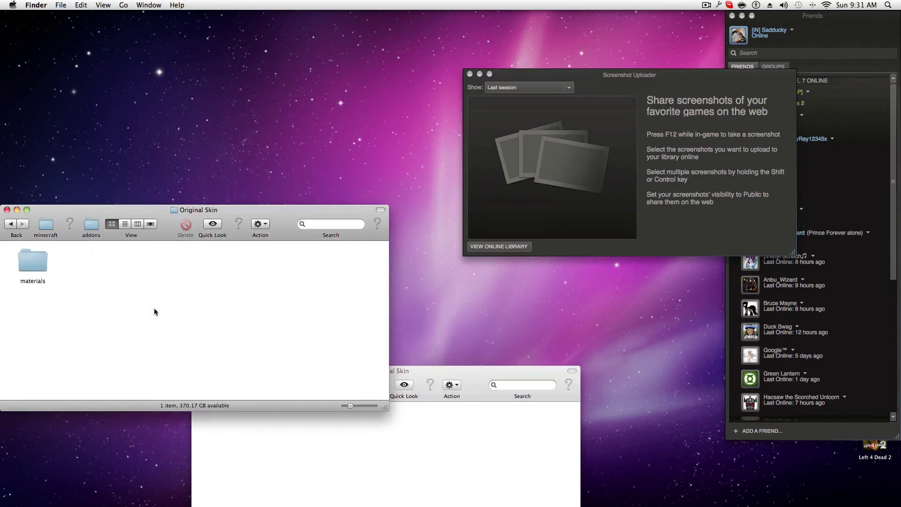
click(11, 225)
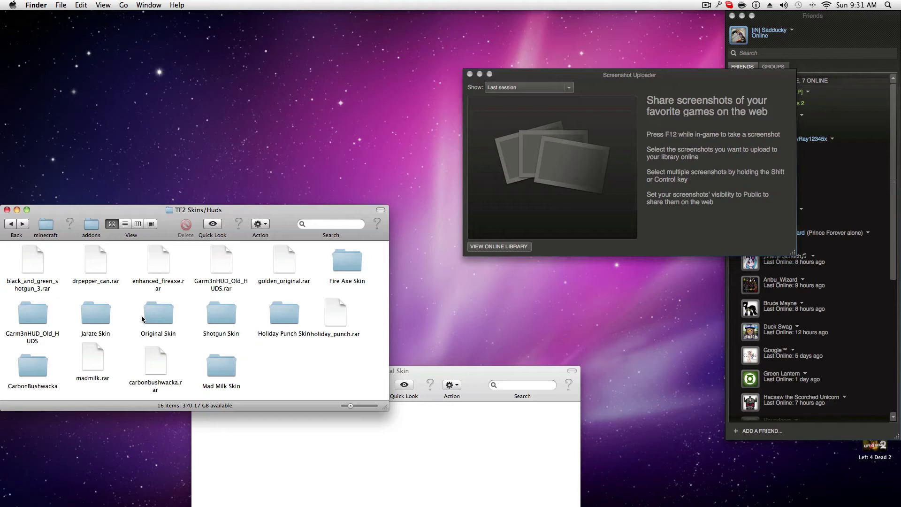
double_click(160, 309)
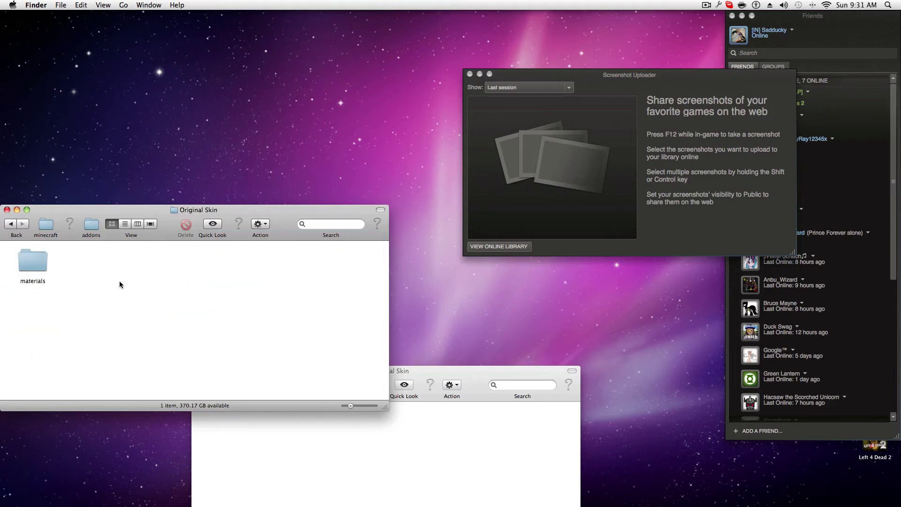
Put the downloaded skin's materials folder into the new Original Skin folder
click(37, 264)
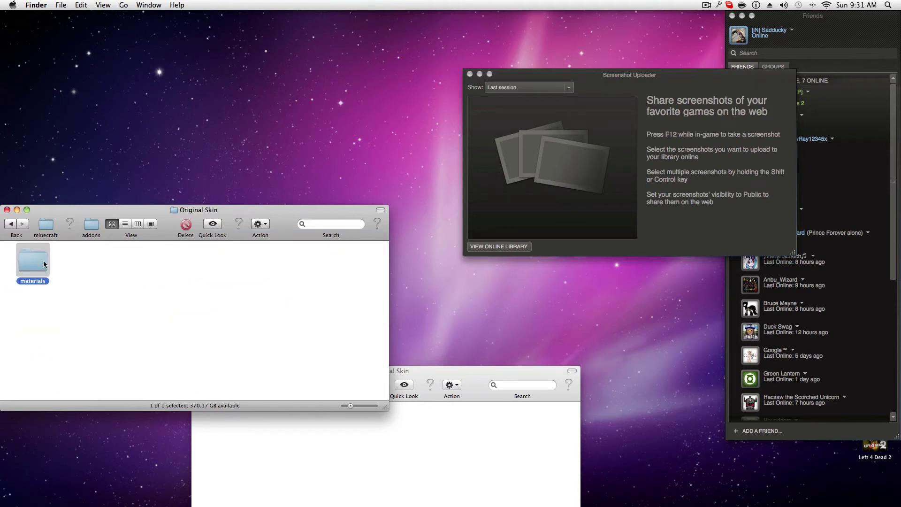
click(344, 477)
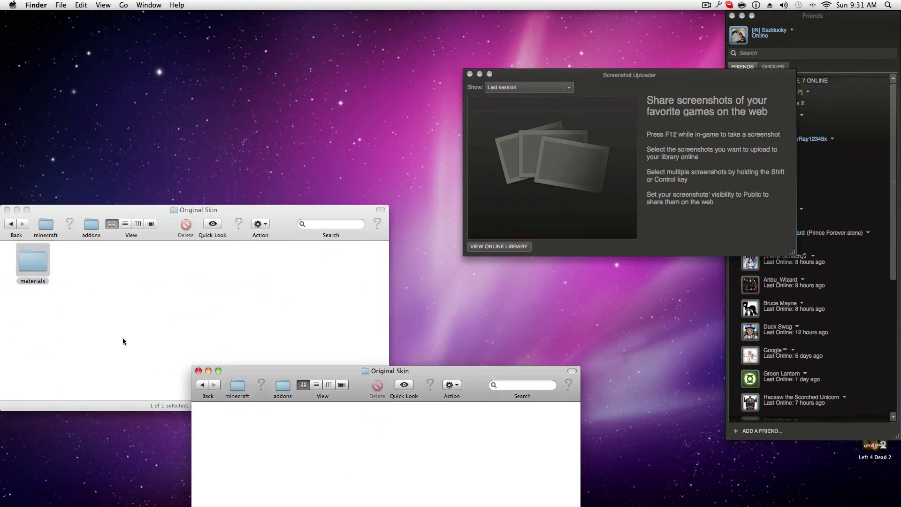
click(74, 314)
click(269, 444)
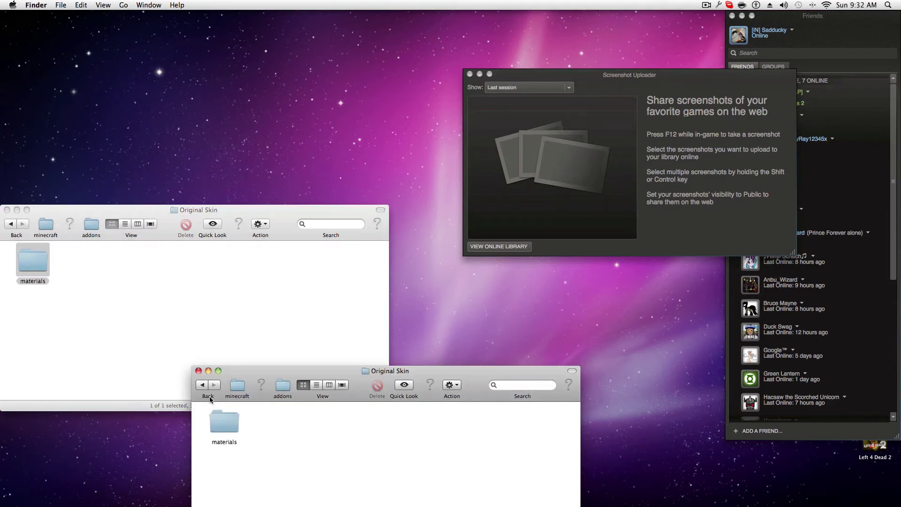
Step the second folder window back through the parent folders to the home folder
click(201, 384)
click(201, 383)
drag(275, 376, 265, 262)
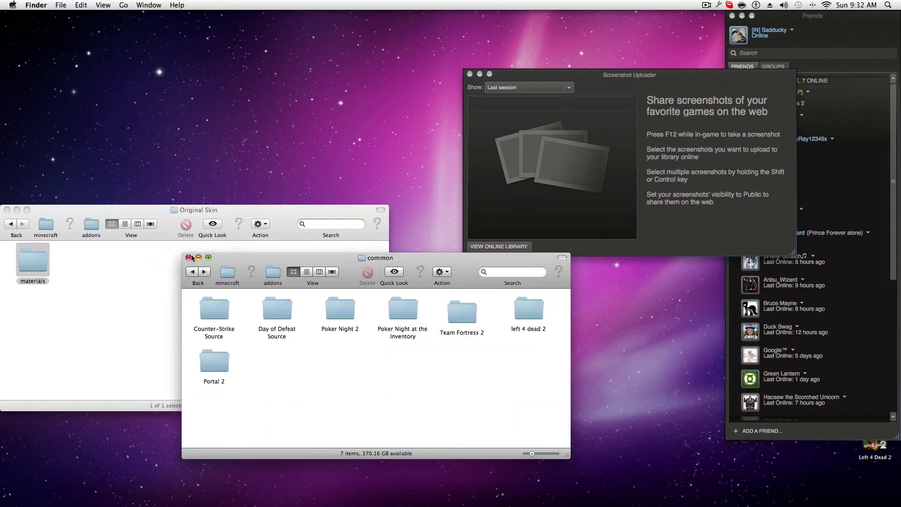
click(192, 272)
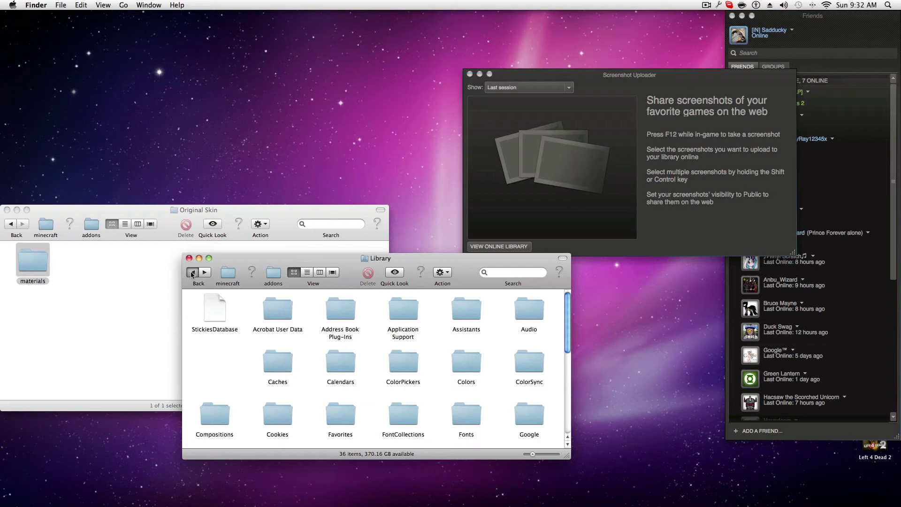
click(192, 272)
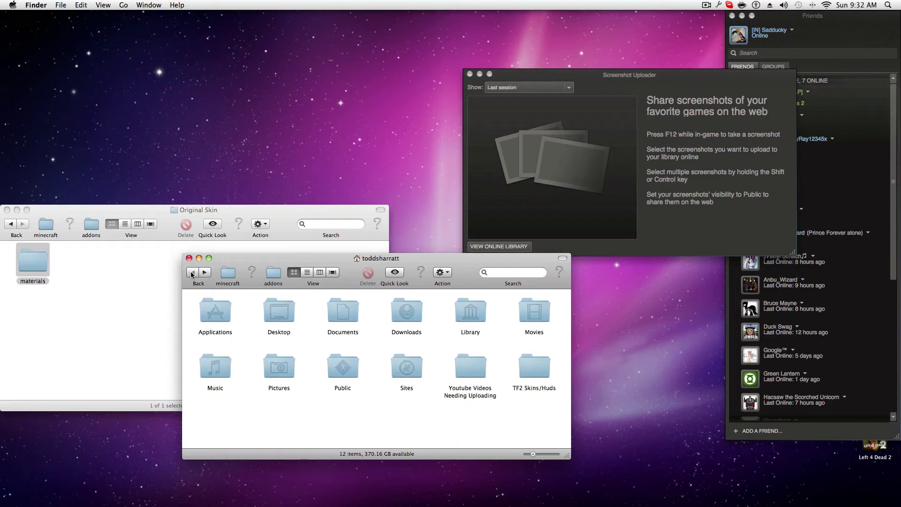
Close the extra Original Skin window and browse from home to Team Fortress 2's tf/custom folder
click(7, 209)
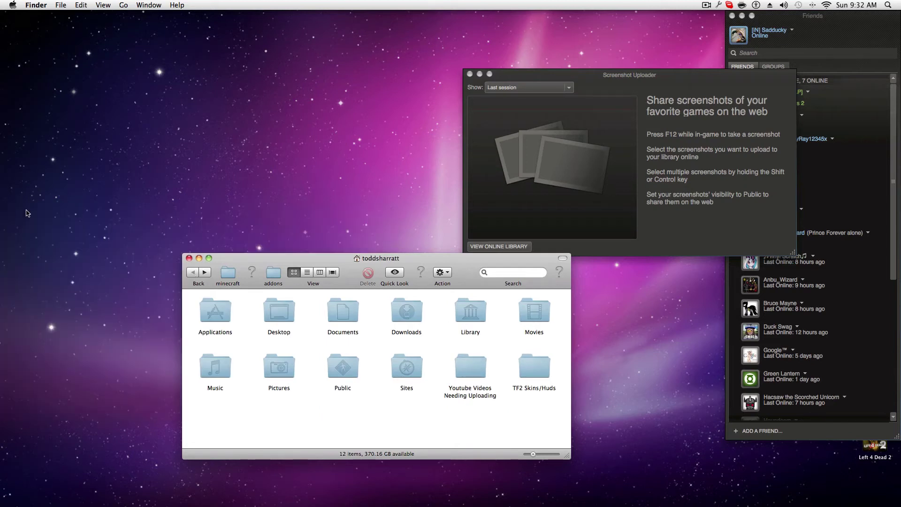
double_click(469, 308)
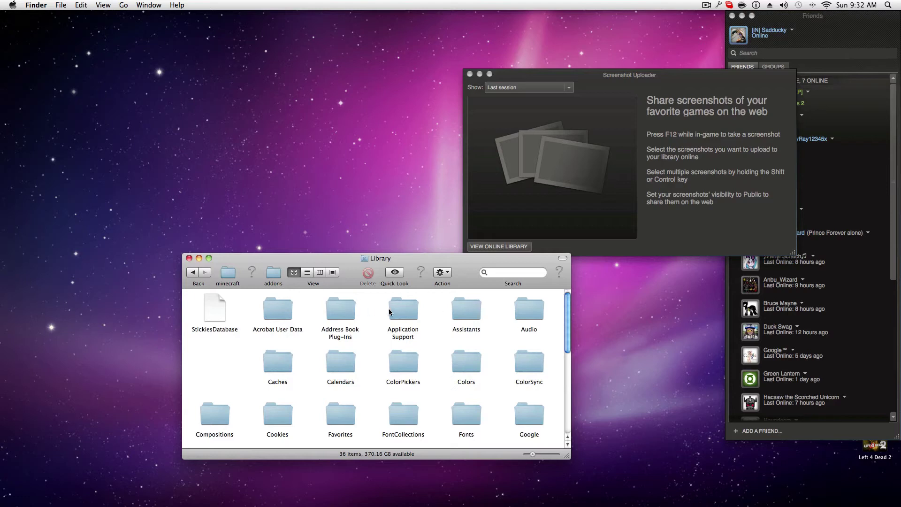
double_click(388, 308)
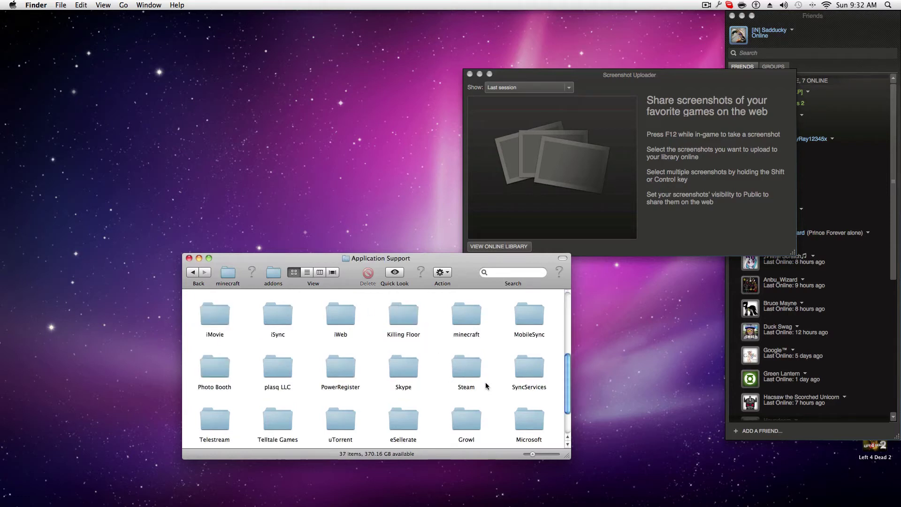
double_click(473, 370)
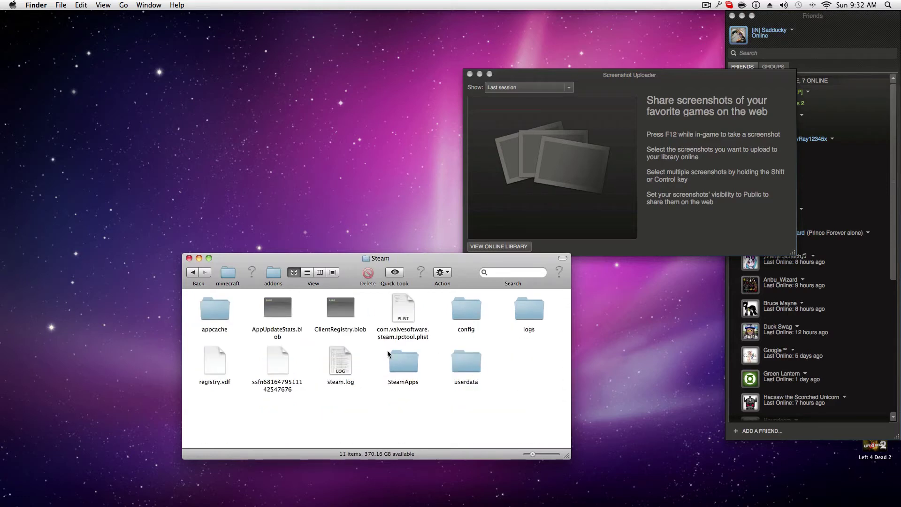
double_click(395, 354)
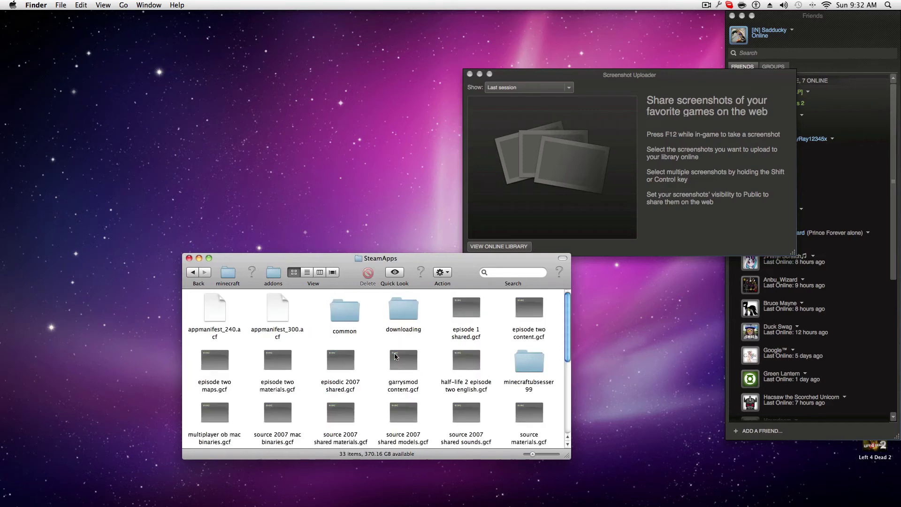
double_click(344, 310)
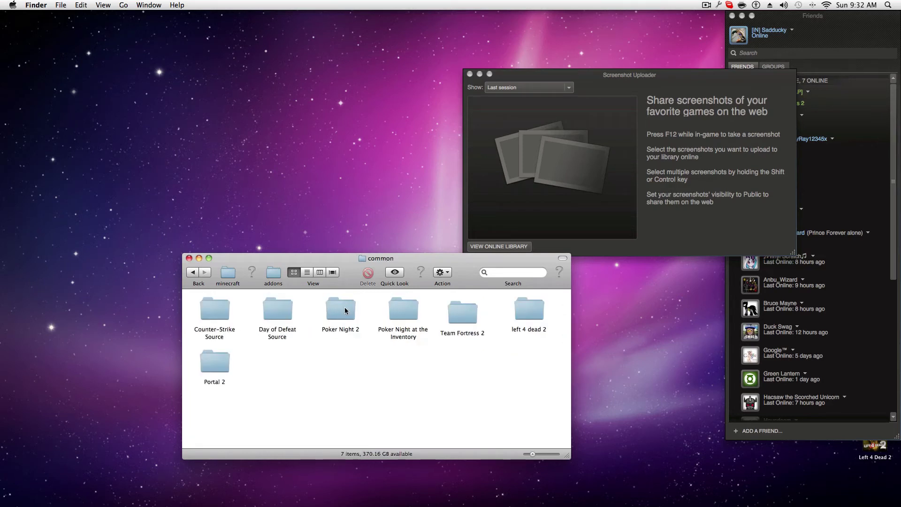
double_click(456, 312)
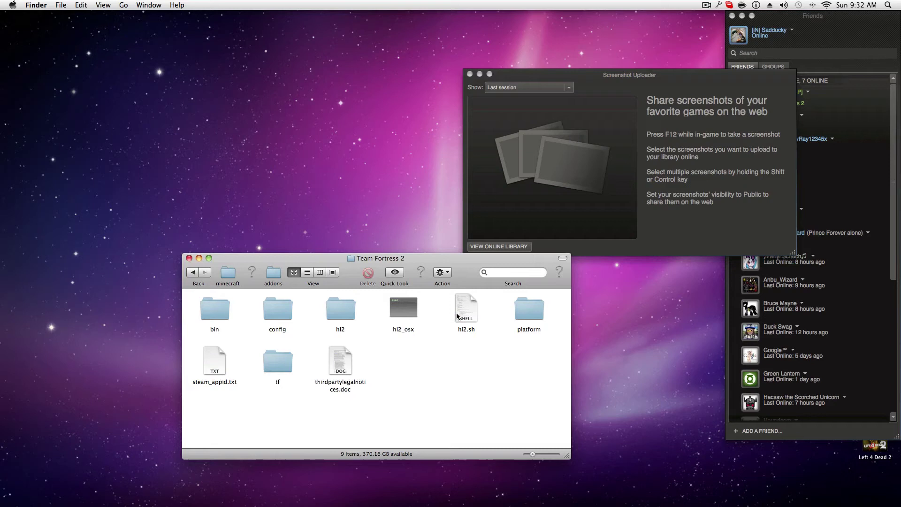
double_click(287, 359)
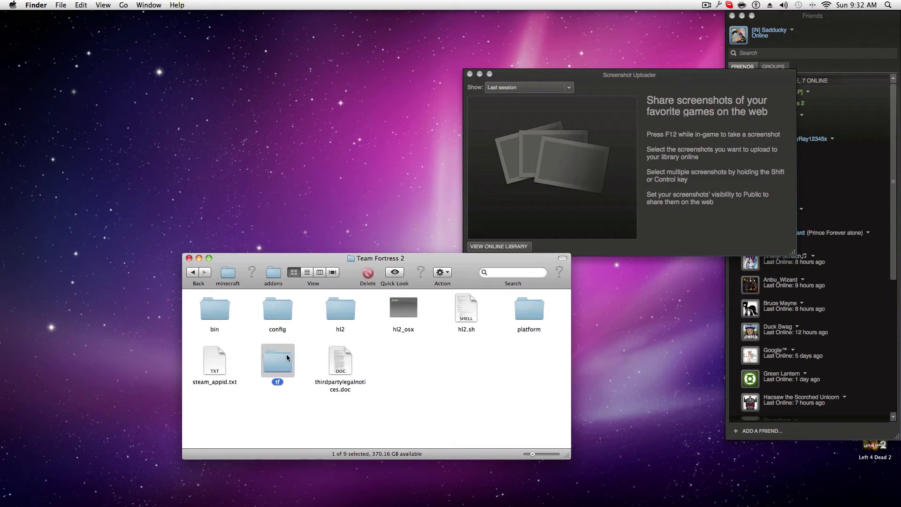
double_click(414, 309)
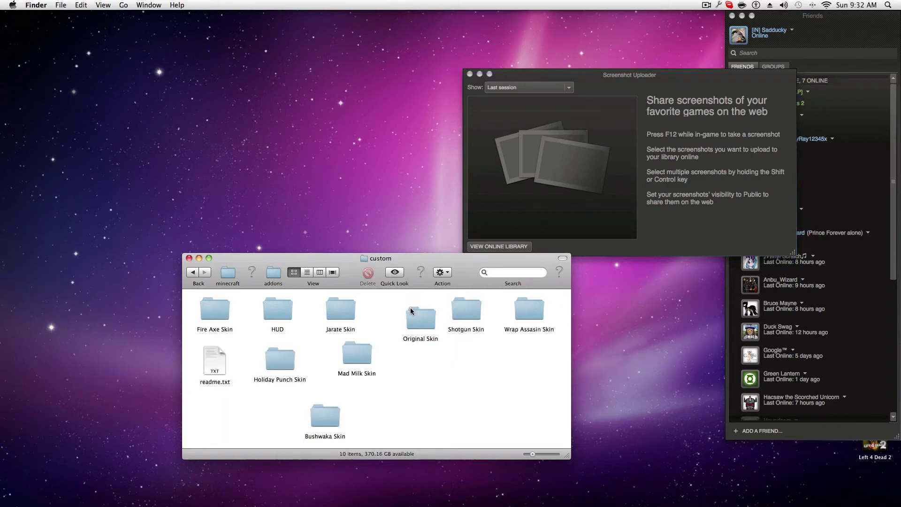
Clean Up the custom folder's icons, moving Bushwaka Skin beside Mad Milk Skin
right_click(445, 383)
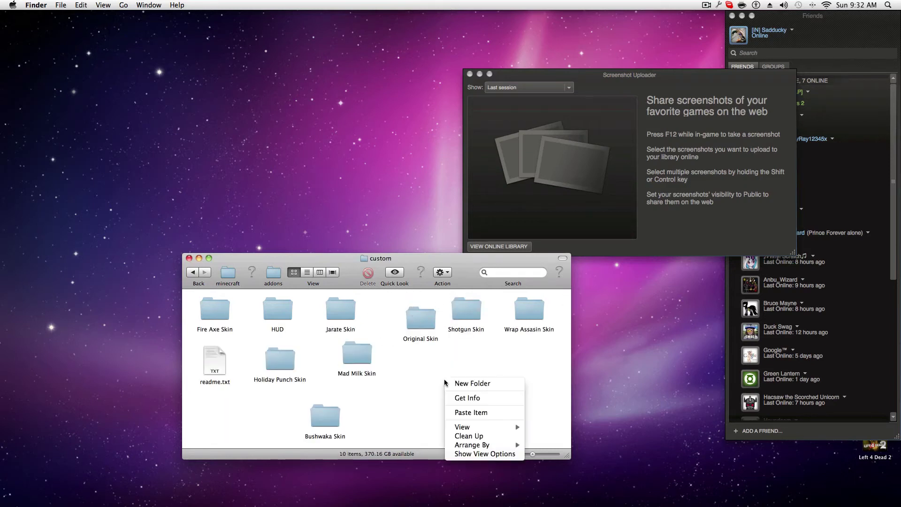
click(488, 435)
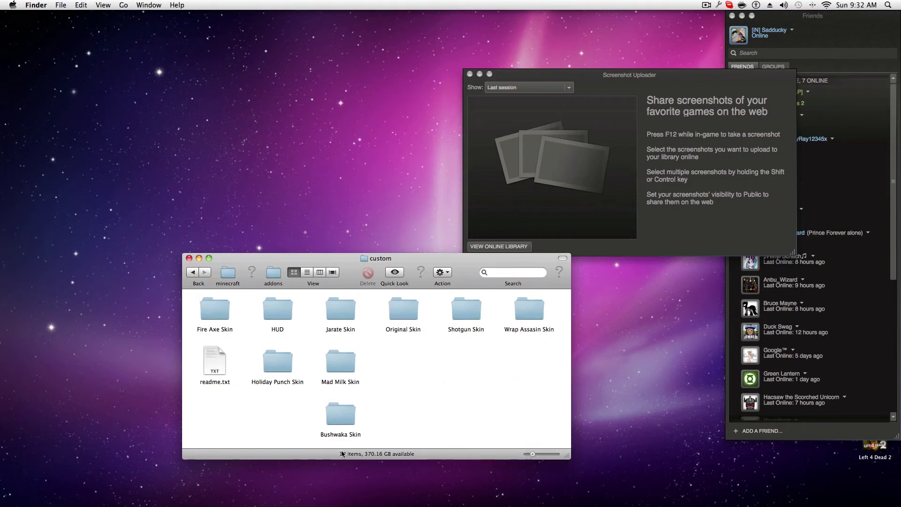
drag(340, 412, 401, 350)
right_click(418, 420)
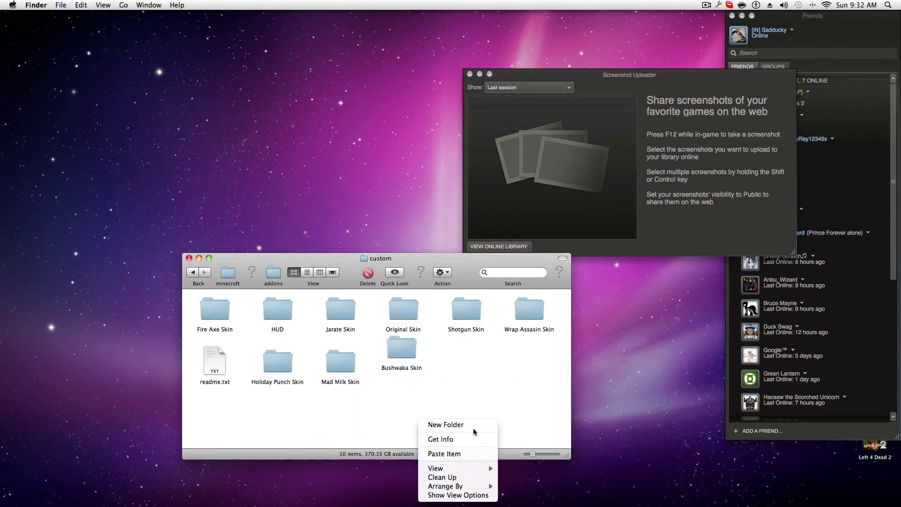
click(475, 476)
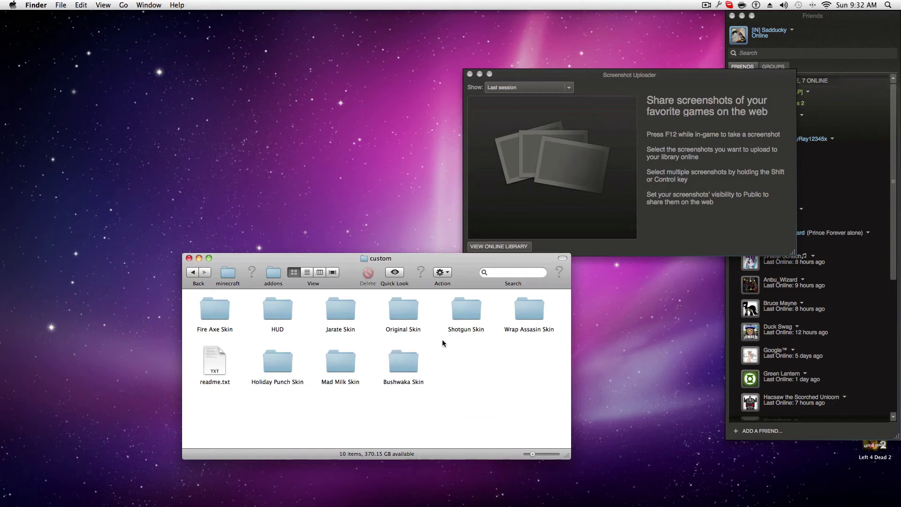
Check that Original Skin holds the materials folder, then return to custom
double_click(390, 305)
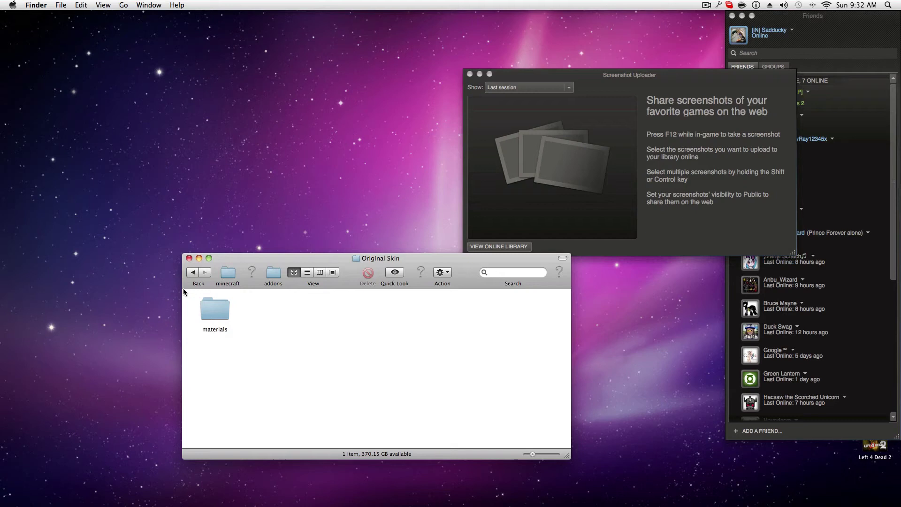
click(193, 273)
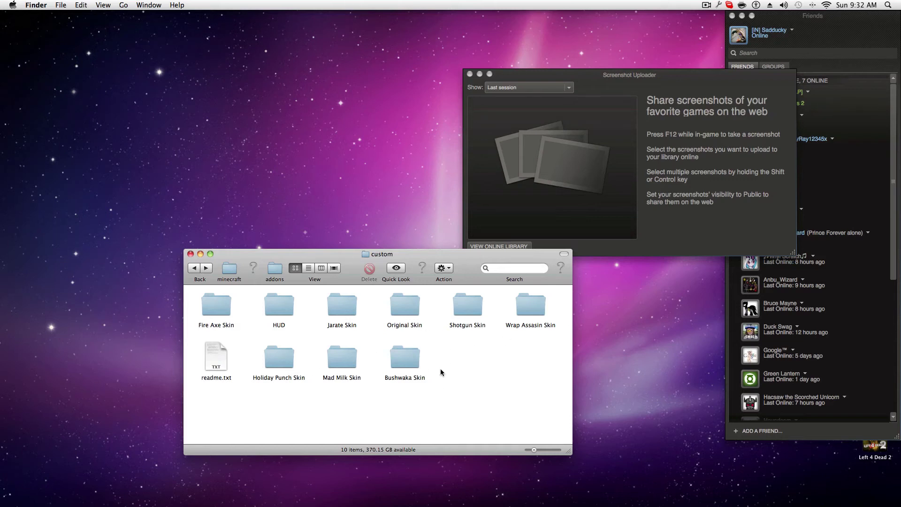
mouse_move(533, 506)
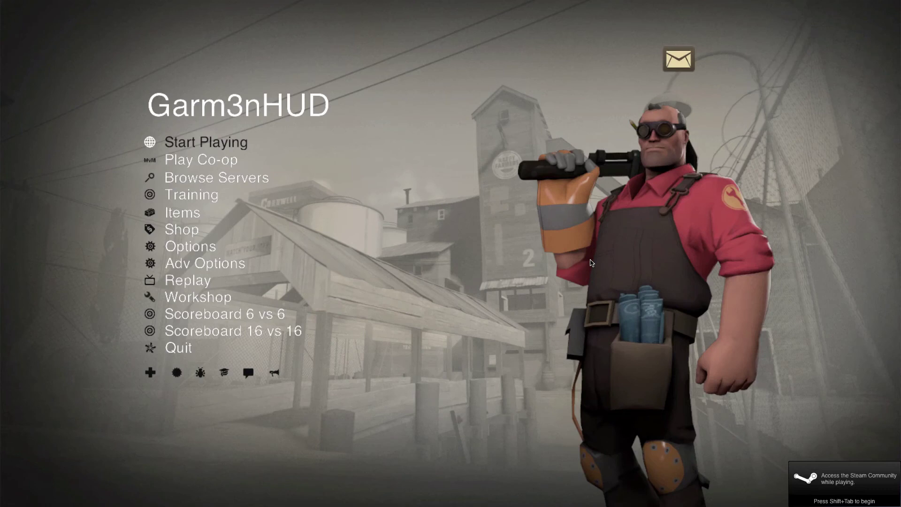
Preview the Soldier loadout with The Original rocket launcher, then return to the main menu
click(210, 214)
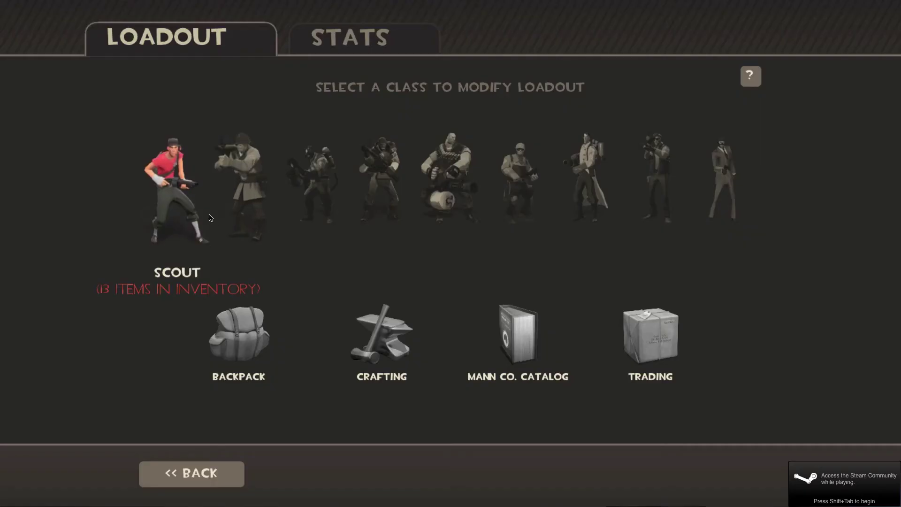
click(240, 197)
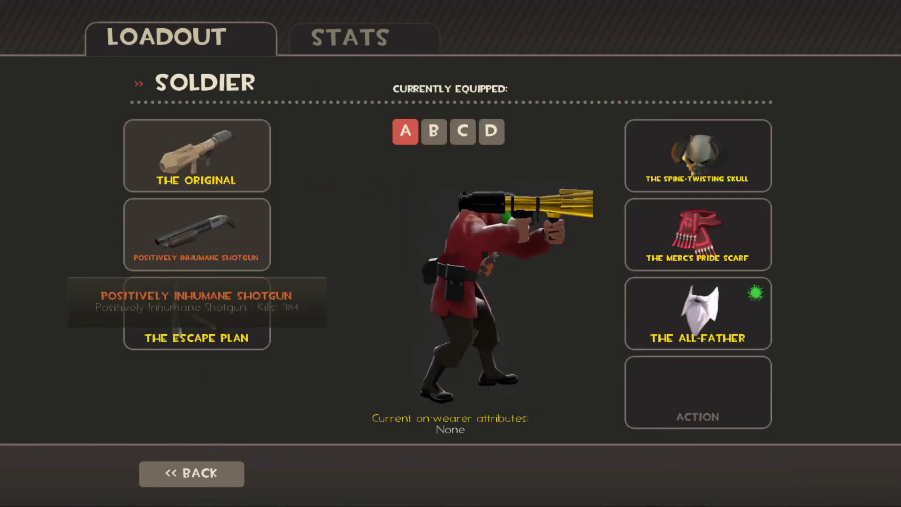
click(183, 235)
click(174, 165)
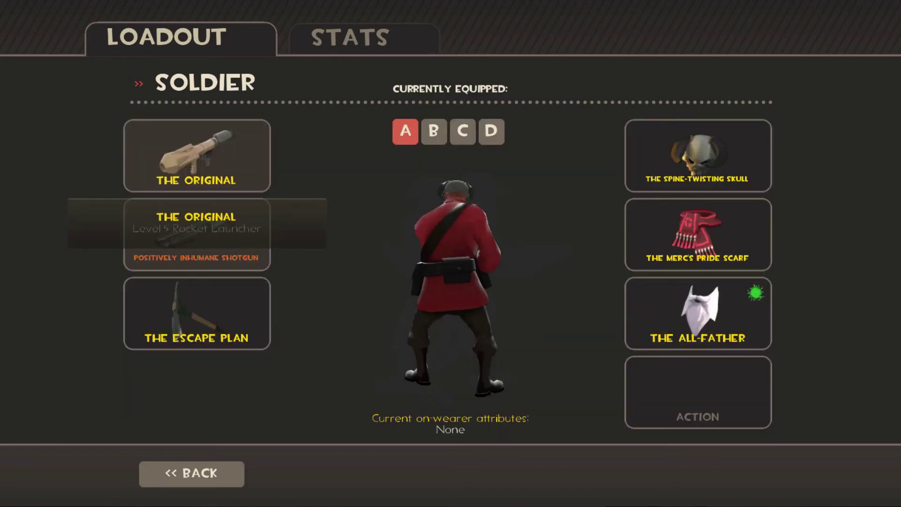
click(162, 477)
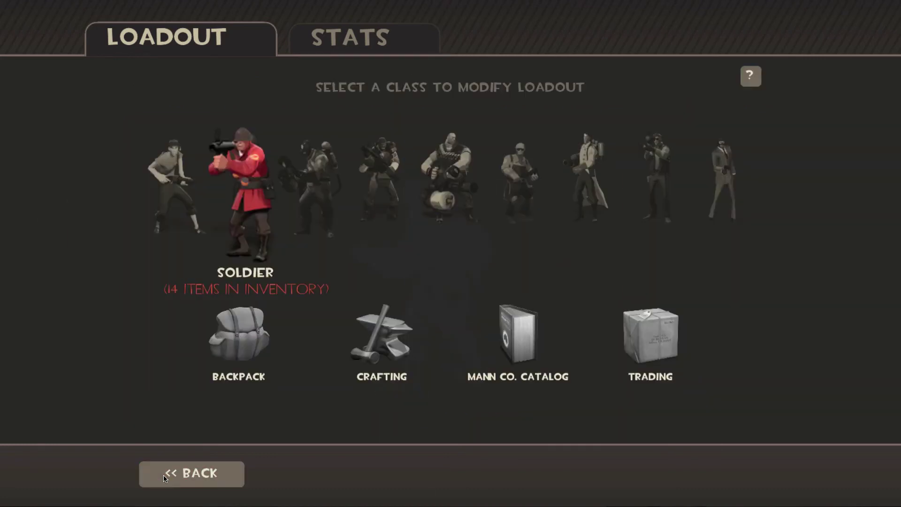
click(166, 478)
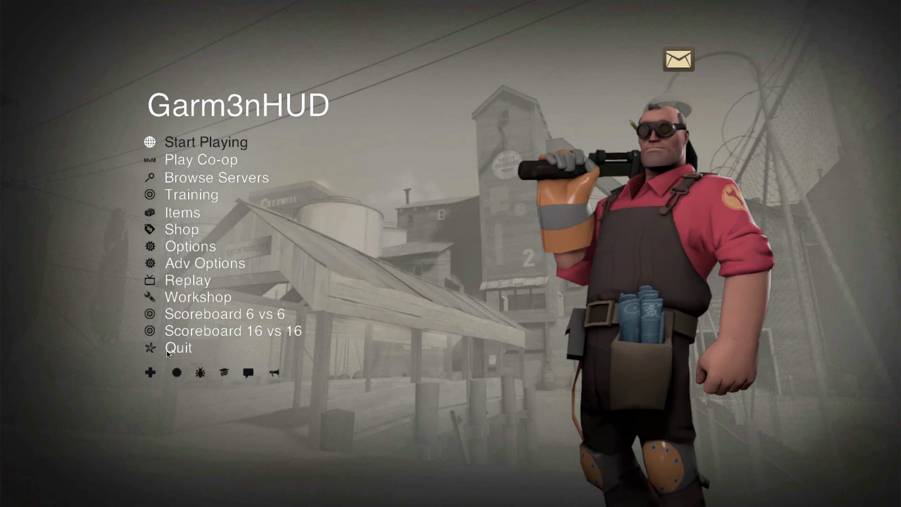
Quit Team Fortress 2 and close the custom Finder window
click(172, 348)
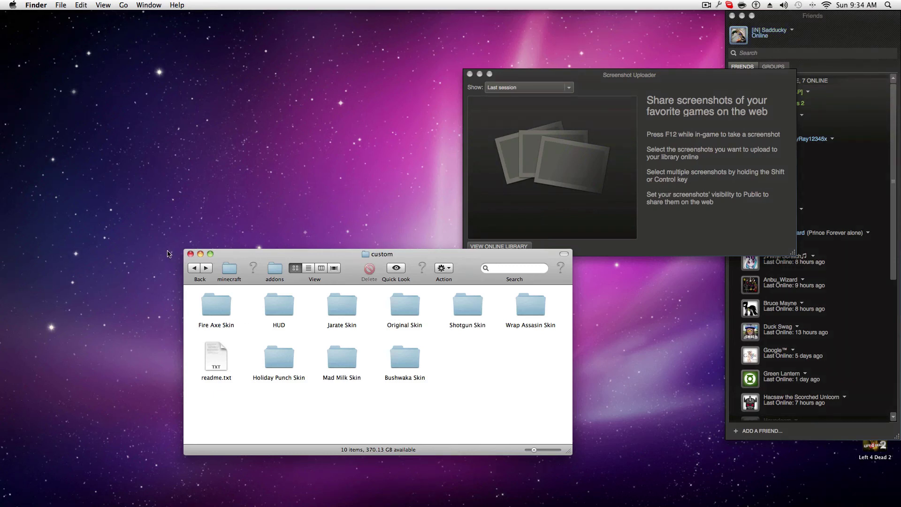
click(192, 254)
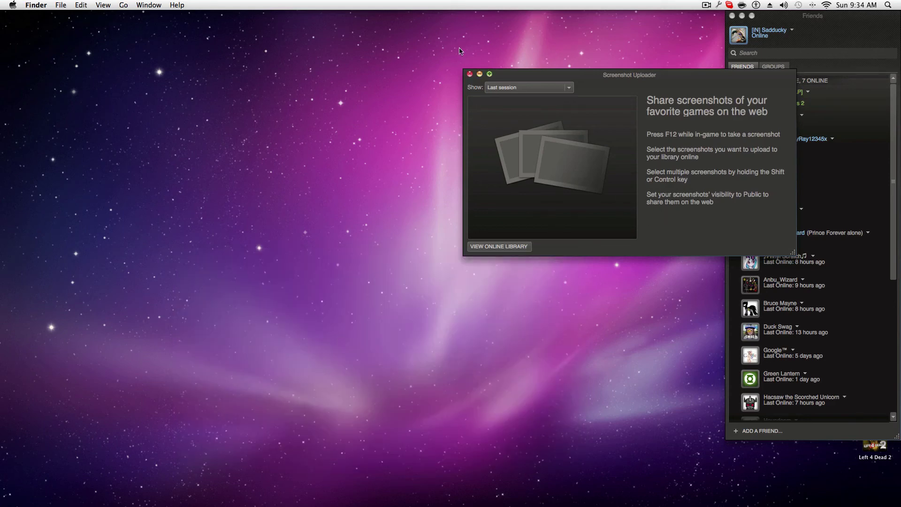
Close Steam's Screenshot Uploader and scroll down the Friends list
click(470, 74)
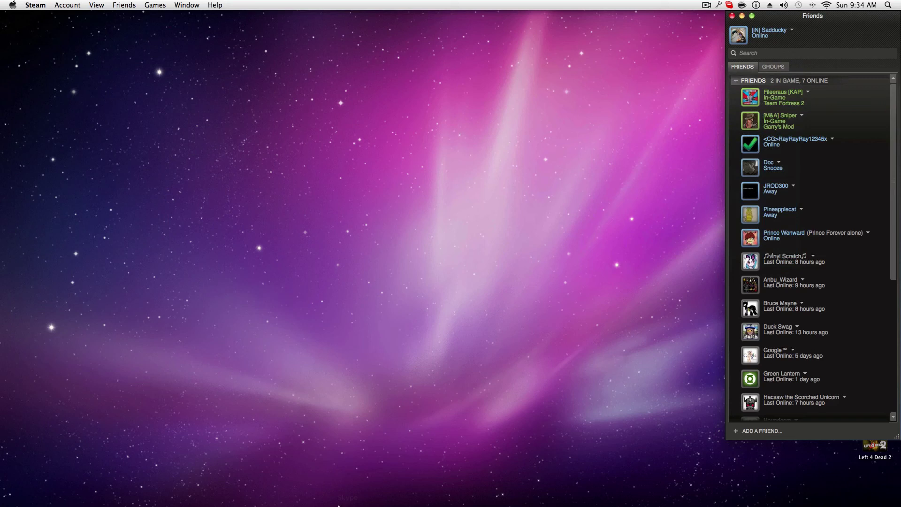
mouse_move(254, 484)
scroll(819, 313, down, 8)
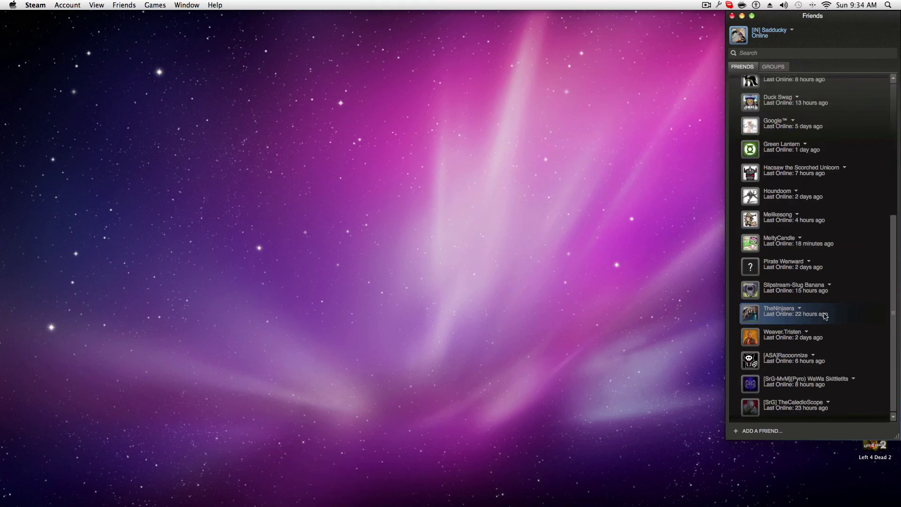